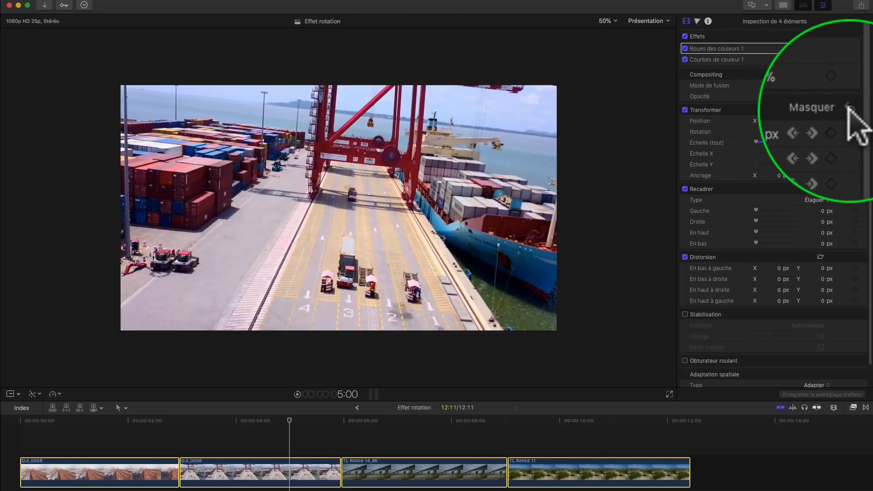
Play through the sequence to preview the four clips without animation.
{"action": "left_click", "coordinate": [848, 110]}
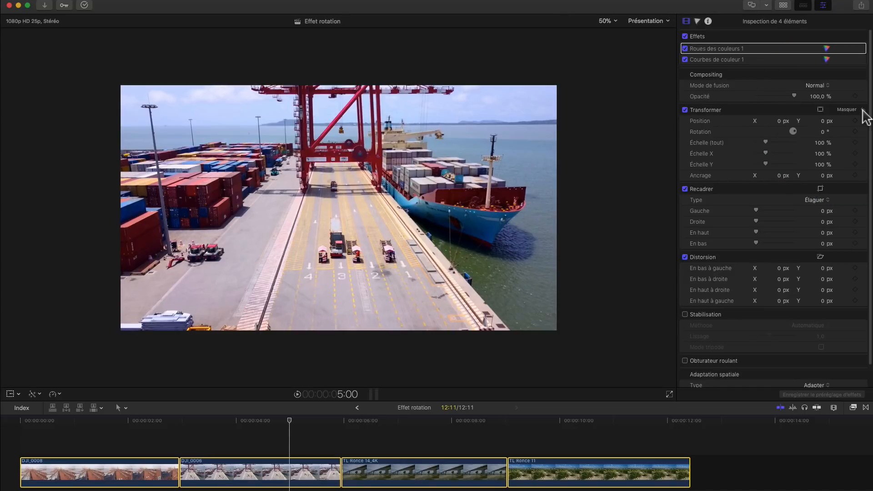
{"action": "key", "text": "space"}
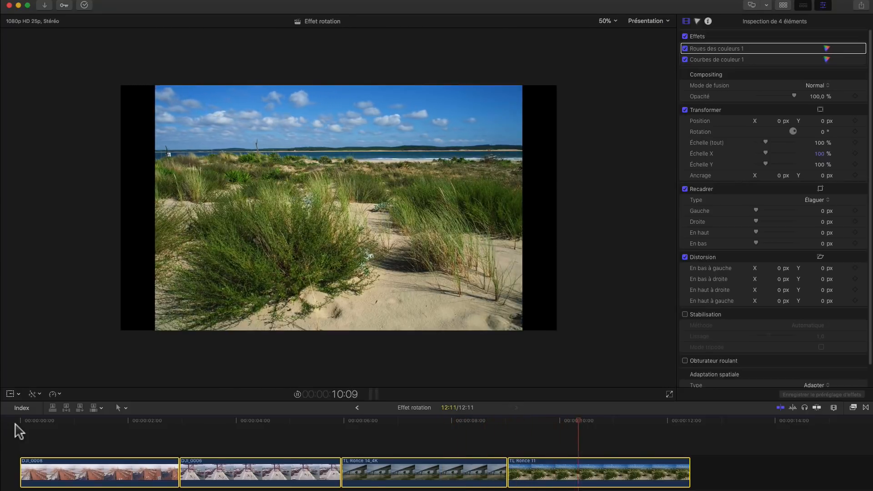
{"action": "key", "text": "space"}
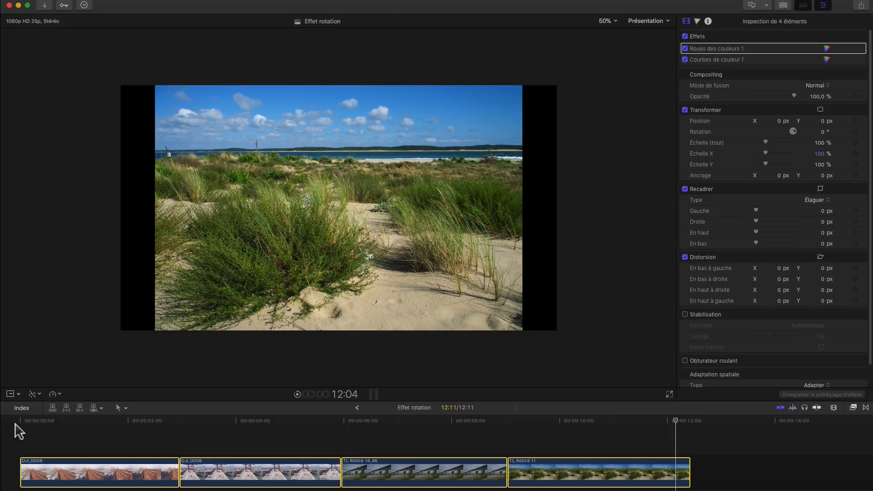
{"action": "left_click", "coordinate": [408, 423]}
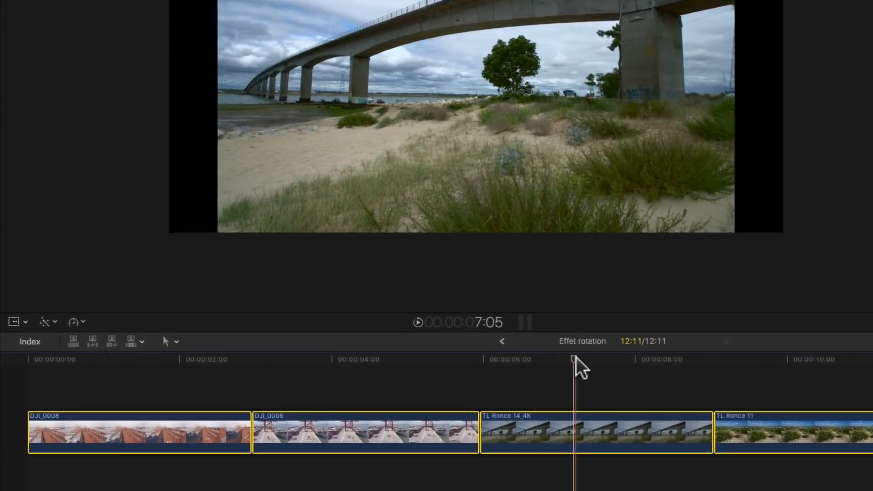
Add a transform keyframe with default values on the first frame of clip DJI_0008.
{"action": "left_click", "coordinate": [50, 476]}
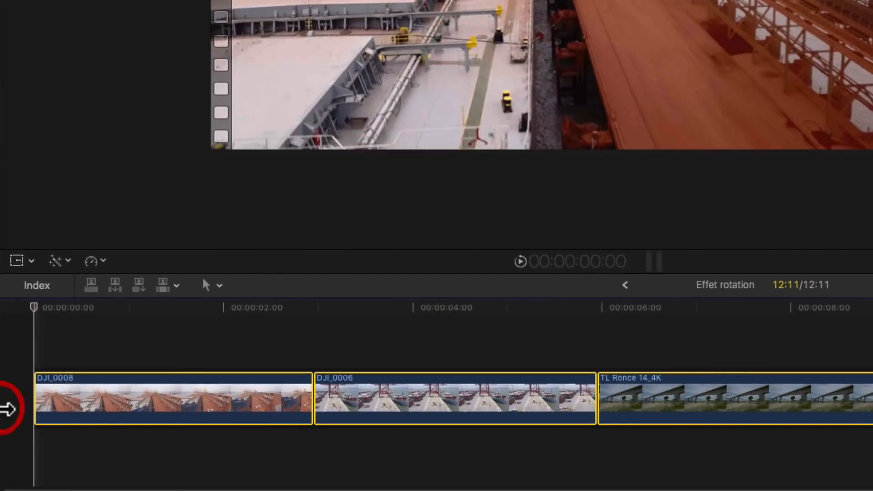
{"action": "left_click", "coordinate": [98, 357]}
{"action": "left_click", "coordinate": [12, 331]}
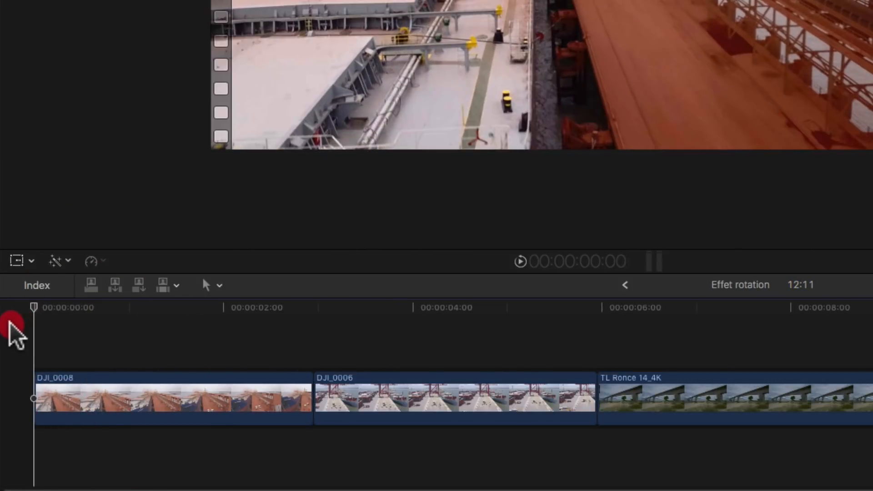
{"action": "left_click", "coordinate": [16, 259]}
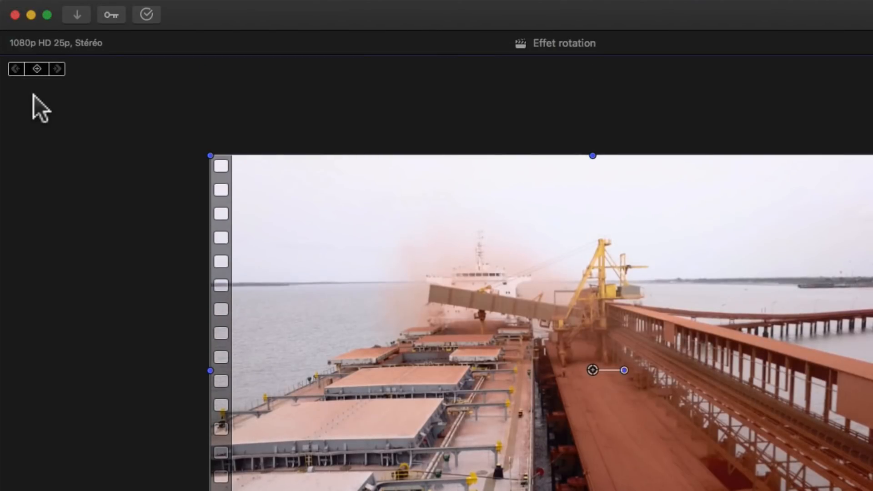
{"action": "left_click", "coordinate": [35, 67]}
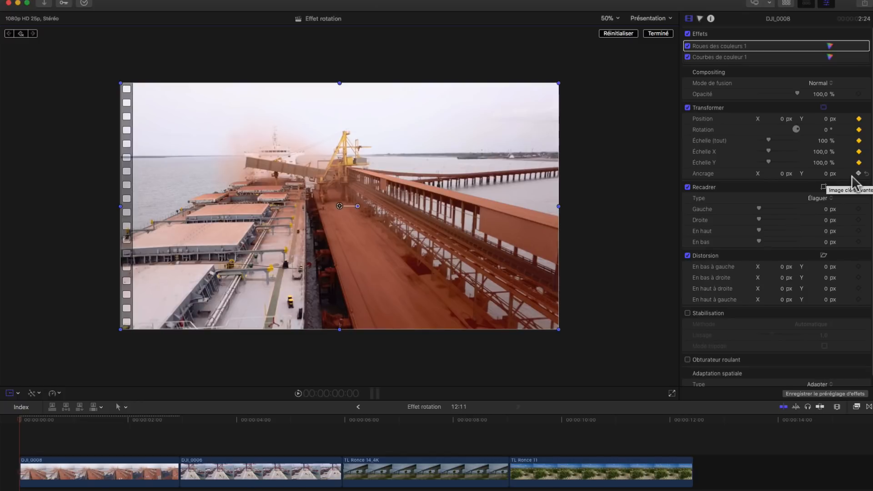
On the last frame of DJI_0008 (2:23), set the overall scale to 145 %.
{"action": "key", "text": "super"}
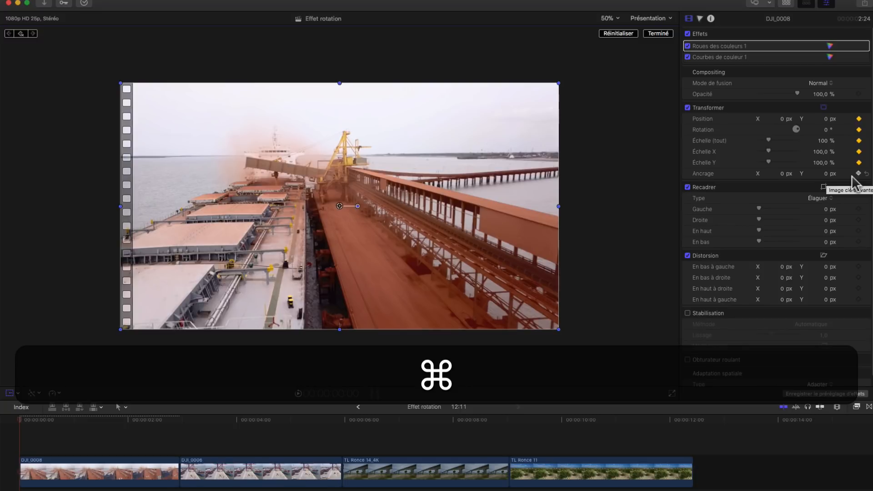
{"action": "key", "text": "super+eacute"}
{"action": "key", "text": "Down"}
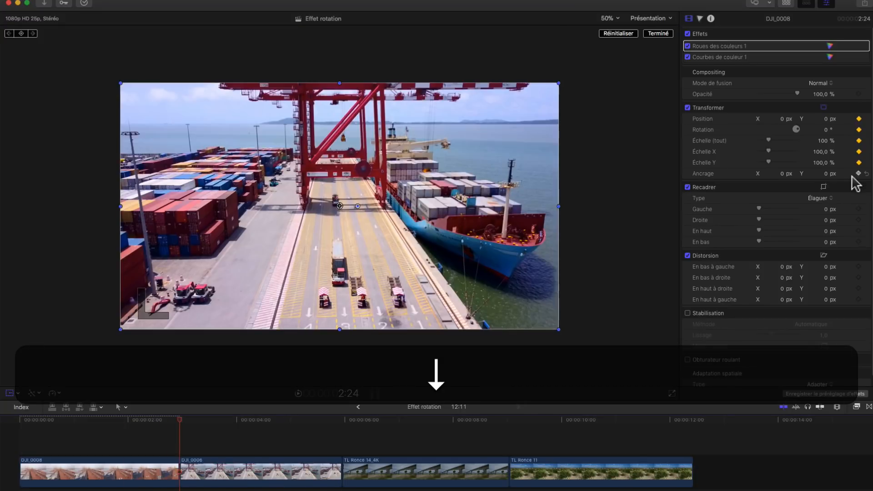
{"action": "key", "text": "Left"}
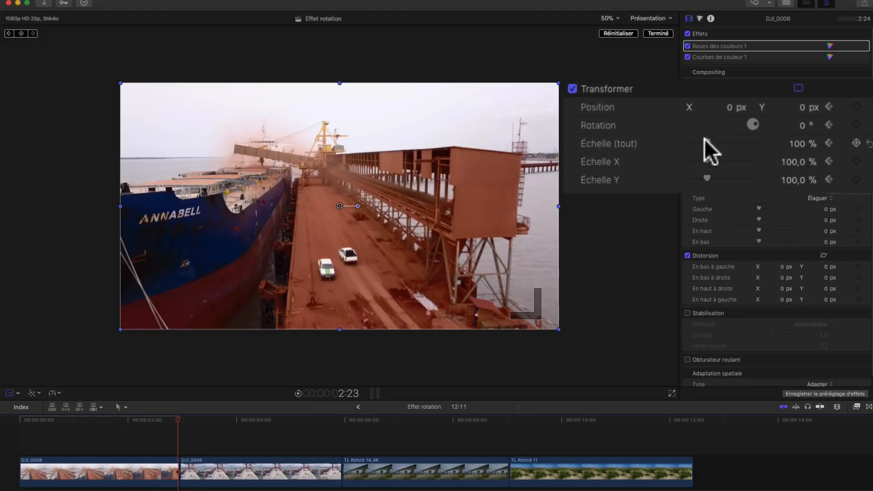
{"action": "left_click_drag", "start_coordinate": [768, 140], "coordinate": [772, 139]}
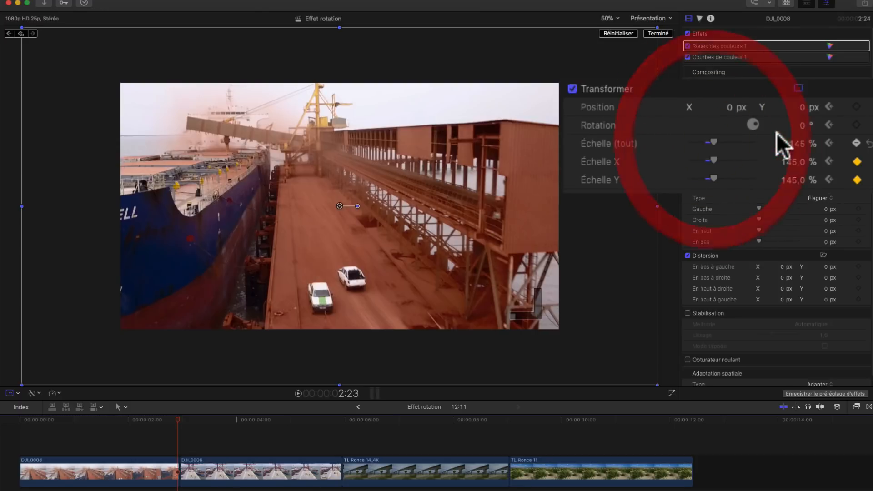
Rotate the DJI_0008 image to 11° on this last frame and reposition it to about X 193 px, Y 42 px.
{"action": "left_click", "coordinate": [801, 126]}
{"action": "type", "text": "7"}
{"action": "key", "text": "Return"}
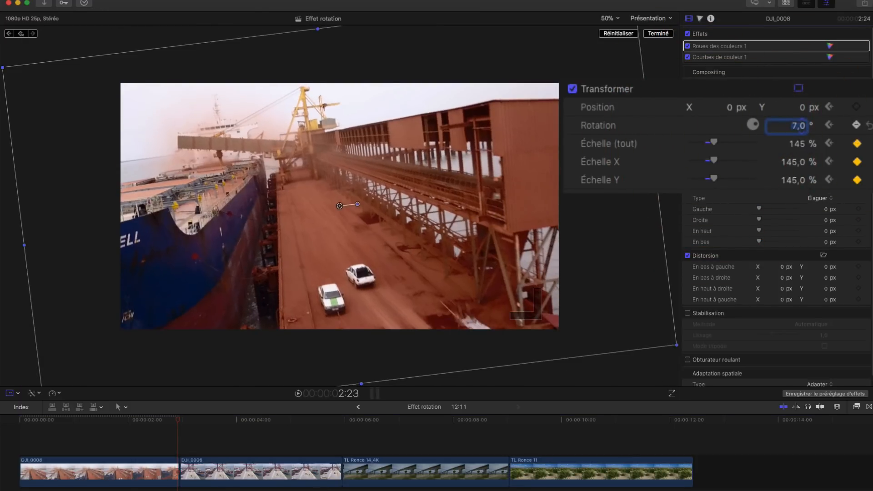
{"action": "key", "text": "Up"}
{"action": "key", "text": "Up"}
{"action": "key", "text": "Up"}
{"action": "key", "text": "Up"}
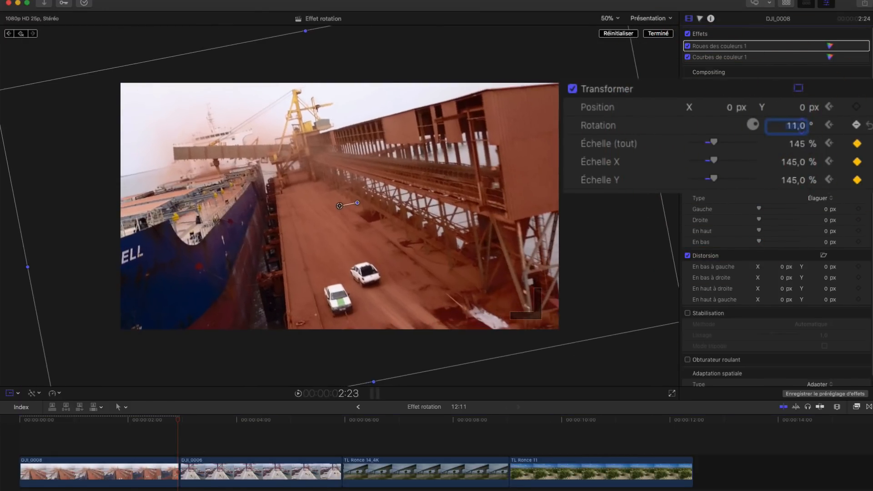
{"action": "left_click_drag", "start_coordinate": [414, 217], "coordinate": [453, 203]}
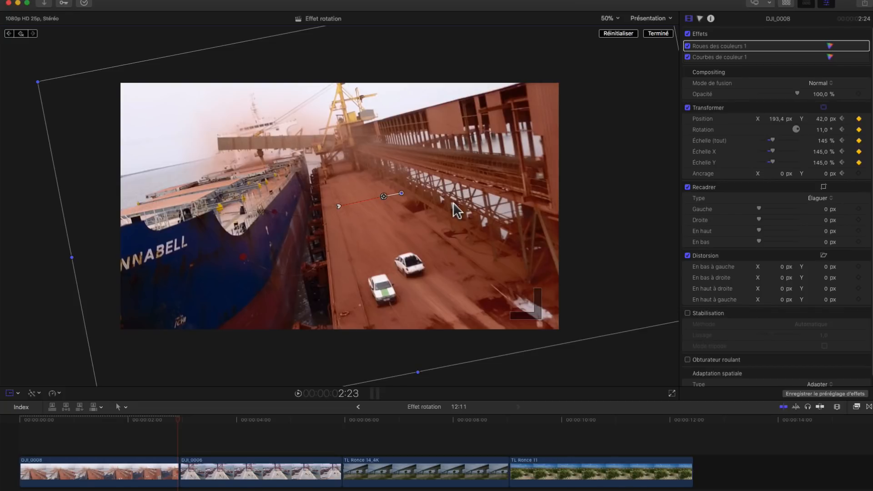
Add a transform keyframe with default values on the first frame of clip DJI_0006.
{"action": "key", "text": "super+2"}
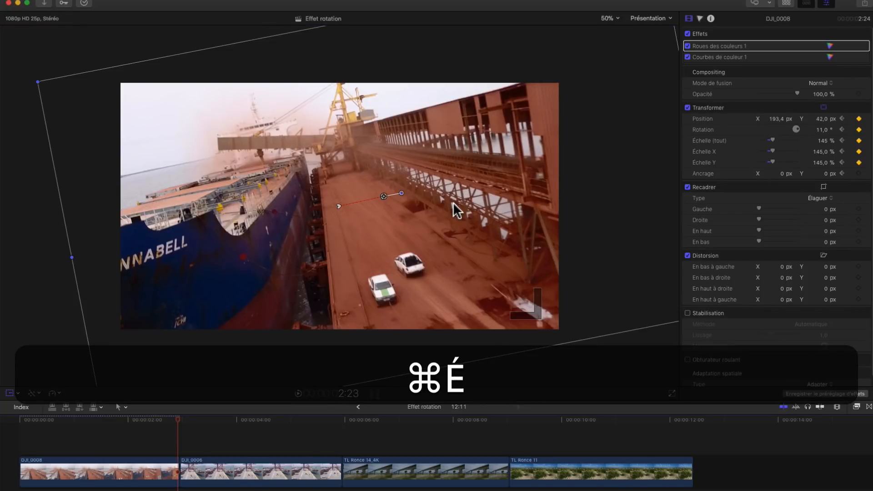
{"action": "key", "text": "Down"}
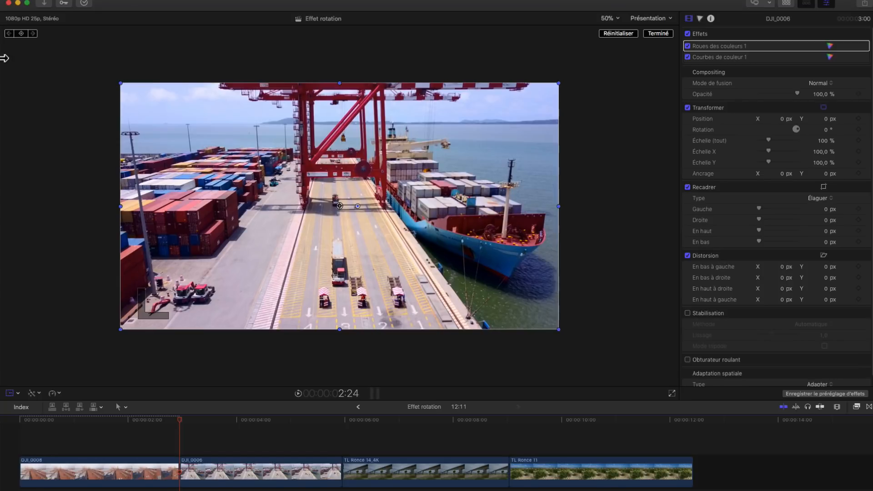
{"action": "left_click", "coordinate": [21, 33]}
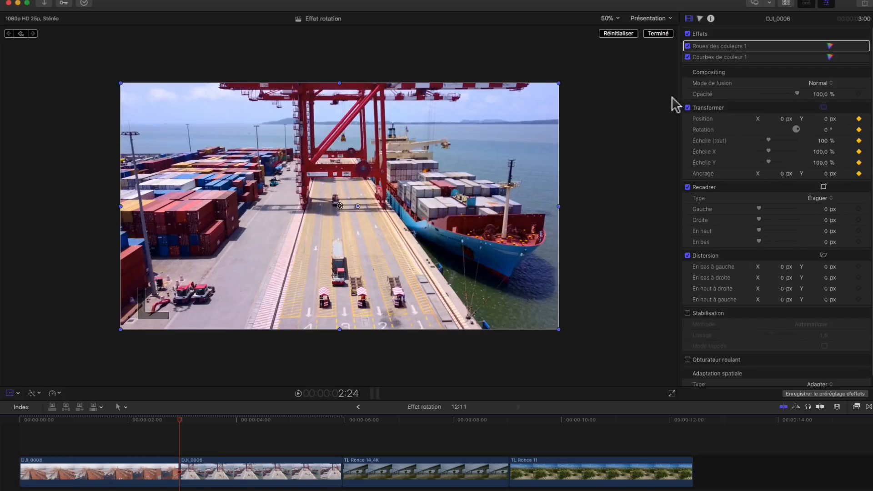
Set DJI_0006's last-frame transform (5:23) to rotation -9°, scale 139 % and position about X -100 px, Y -32 px.
{"action": "key", "text": "Down"}
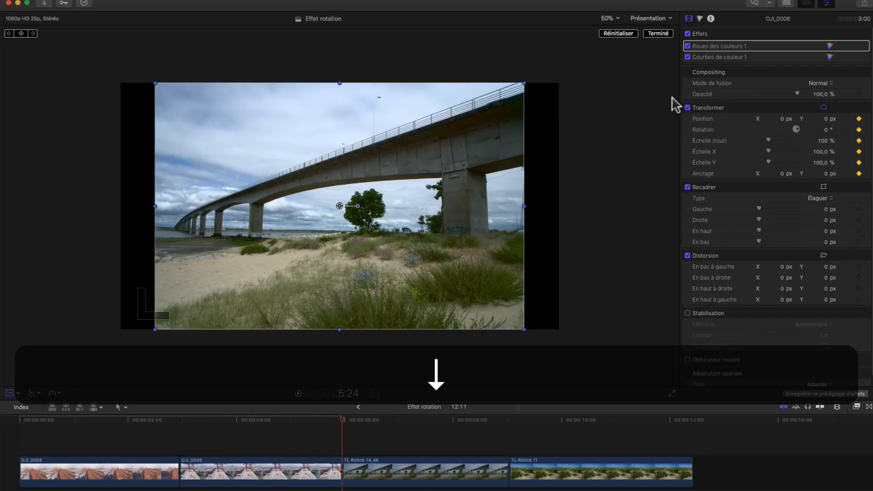
{"action": "key", "text": "Left"}
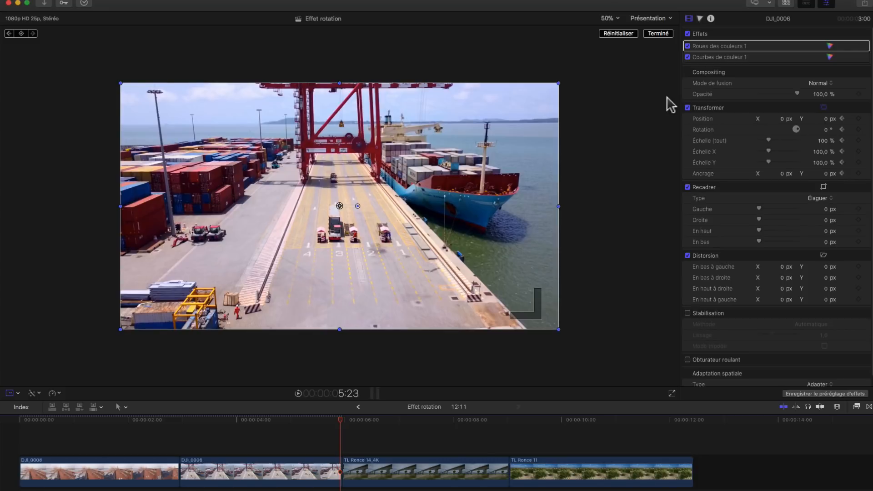
{"action": "left_click", "coordinate": [825, 129]}
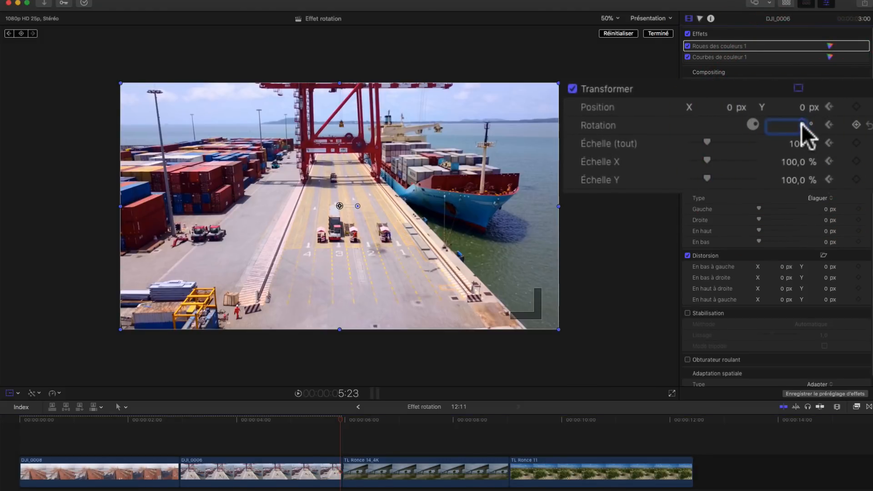
{"action": "type", "text": "-9"}
{"action": "key", "text": "Return"}
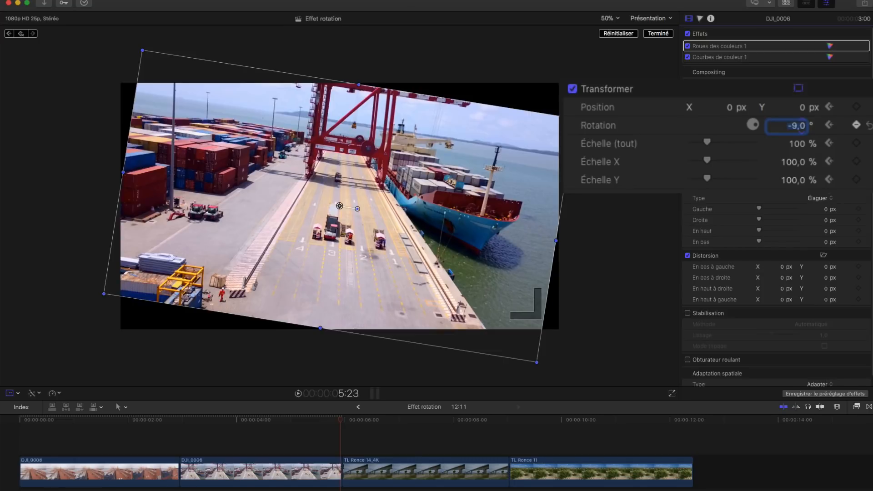
{"action": "left_click_drag", "start_coordinate": [706, 140], "coordinate": [712, 139]}
{"action": "left_click_drag", "start_coordinate": [517, 193], "coordinate": [495, 199]}
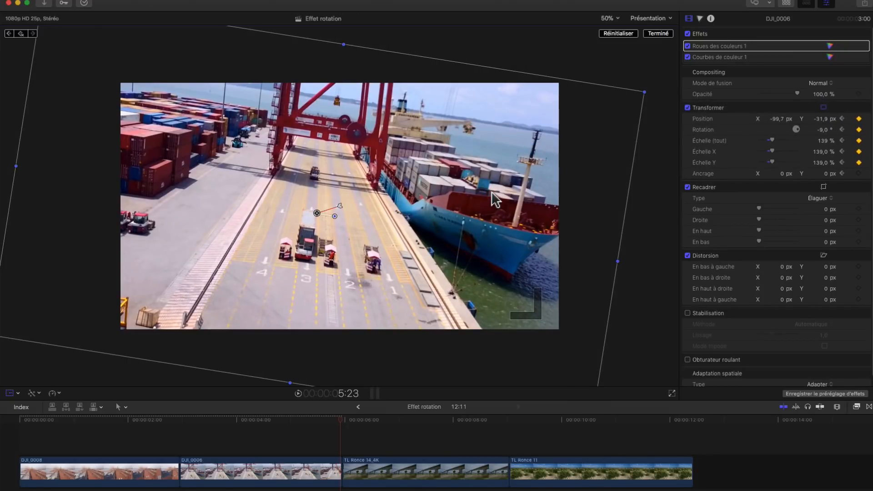
Keyframe the first frame of TL Ronce 14_4K with the scale at 168 % and the position at about X 14 px, Y -109 px.
{"action": "key", "text": "super+eacute"}
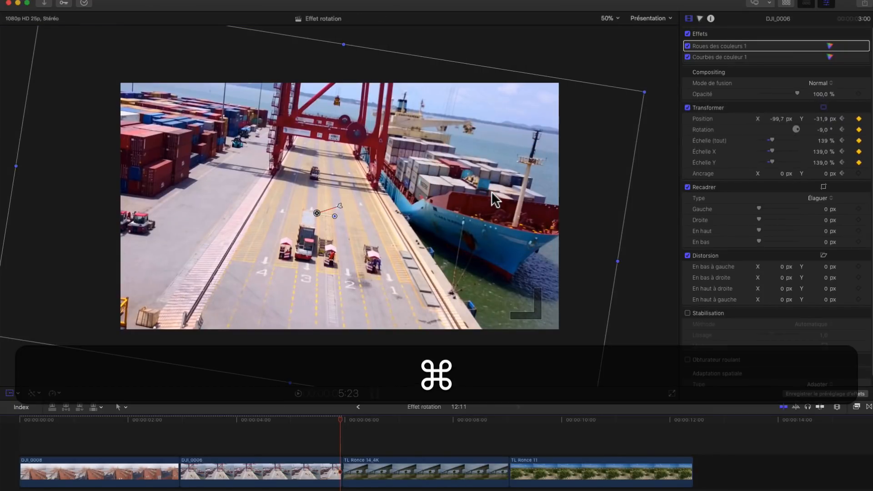
{"action": "key", "text": "Down"}
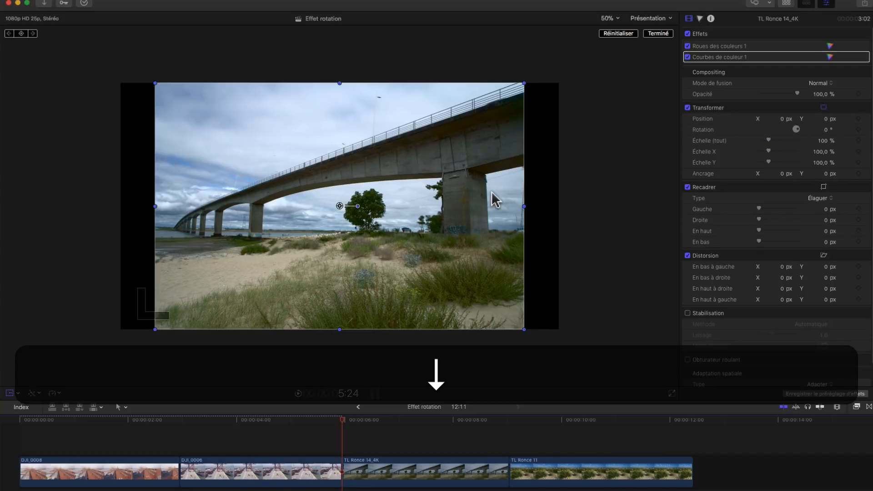
{"action": "left_click", "coordinate": [20, 34]}
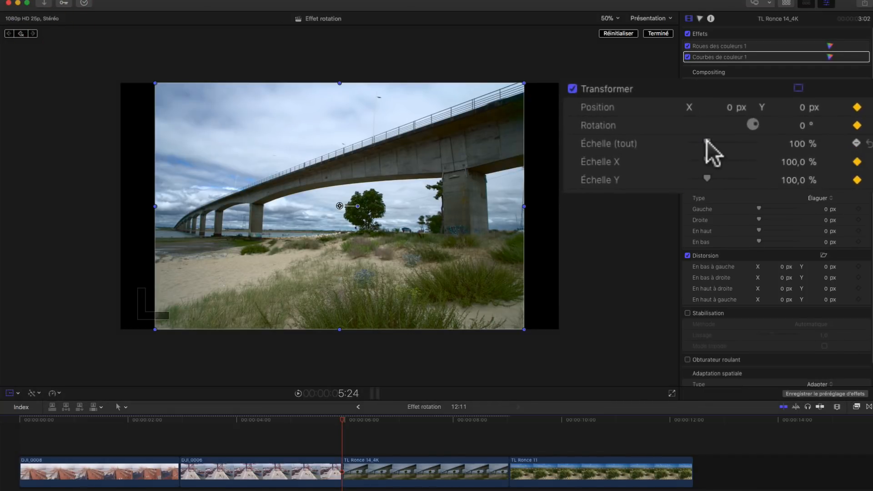
{"action": "left_click_drag", "start_coordinate": [706, 140], "coordinate": [717, 138]}
{"action": "left_click_drag", "start_coordinate": [461, 173], "coordinate": [466, 197]}
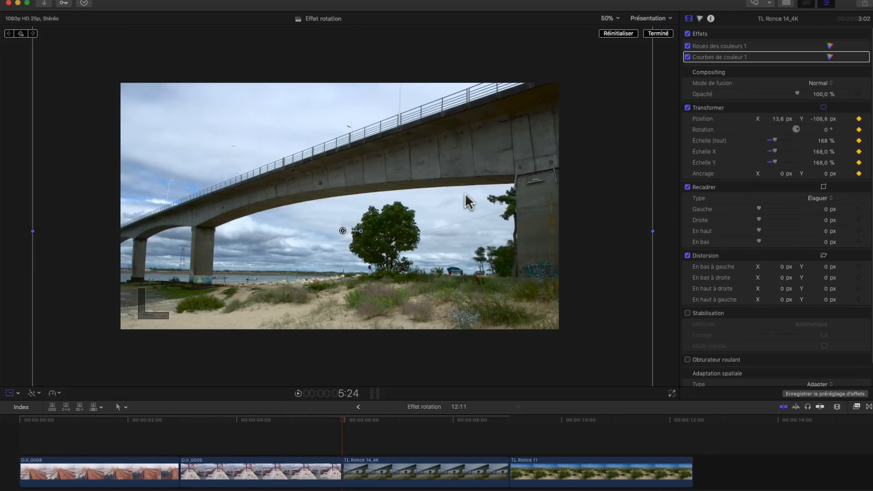
On the last frame of TL Ronce 14_4K (9:00), set the rotation to -10°.
{"action": "key", "text": "super+2"}
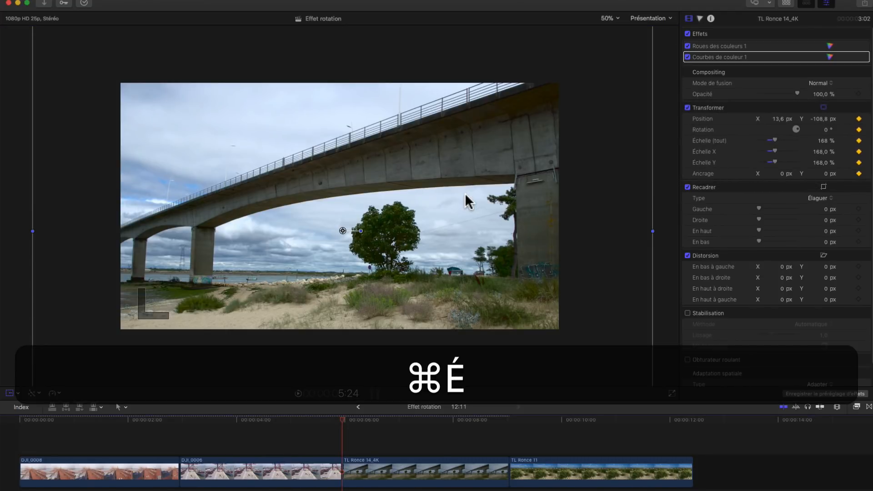
{"action": "key", "text": "Down"}
{"action": "key", "text": "Left"}
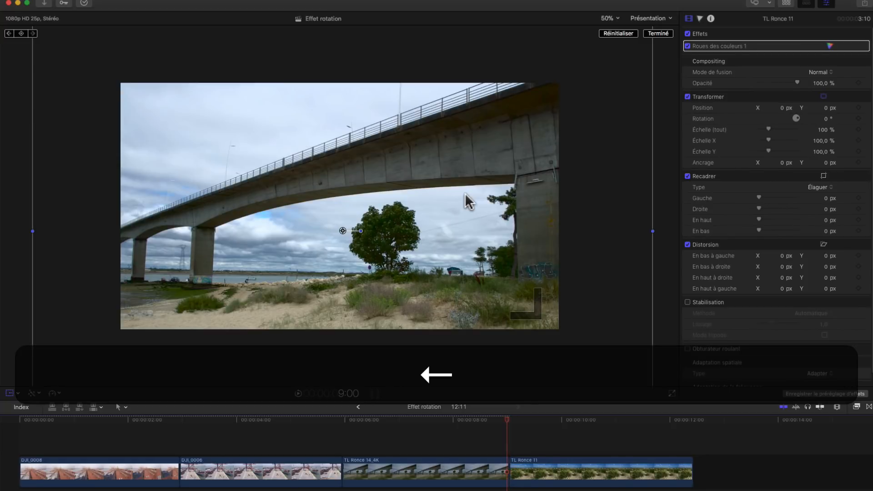
{"action": "left_click", "coordinate": [802, 124]}
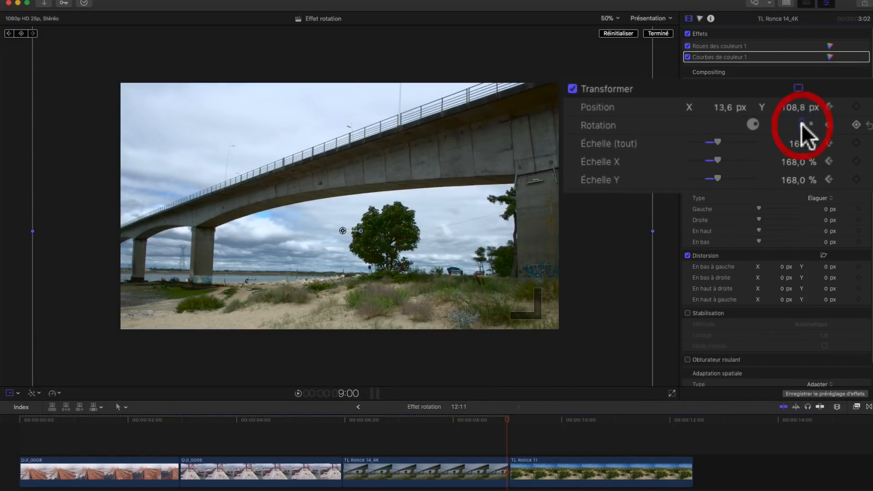
{"action": "key", "text": "Down"}
{"action": "key", "text": "Down"}
{"action": "key", "text": "Down"}
{"action": "key", "text": "Down"}
{"action": "key", "text": "Down"}
{"action": "key", "text": "Down"}
{"action": "key", "text": "Down"}
{"action": "key", "text": "Down"}
{"action": "key", "text": "Down"}
{"action": "key", "text": "Down"}
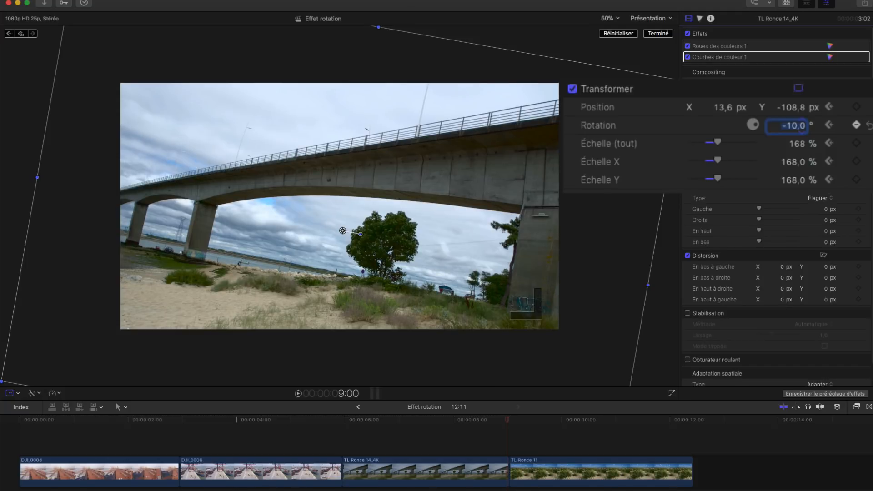
Reduce the last-frame scale of TL Ronce 14_4K to 150 % and reposition the image to about X 124 px, Y -55 px.
{"action": "left_click_drag", "start_coordinate": [720, 139], "coordinate": [715, 138]}
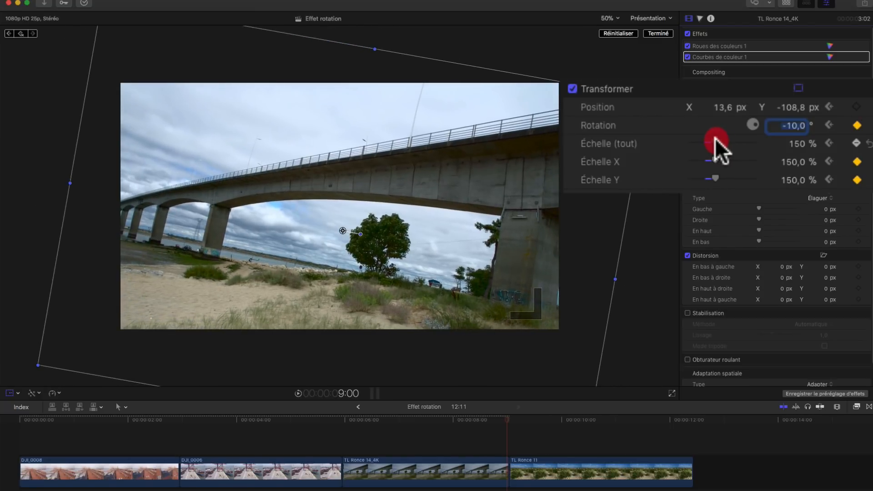
{"action": "left_click_drag", "start_coordinate": [465, 171], "coordinate": [489, 160]}
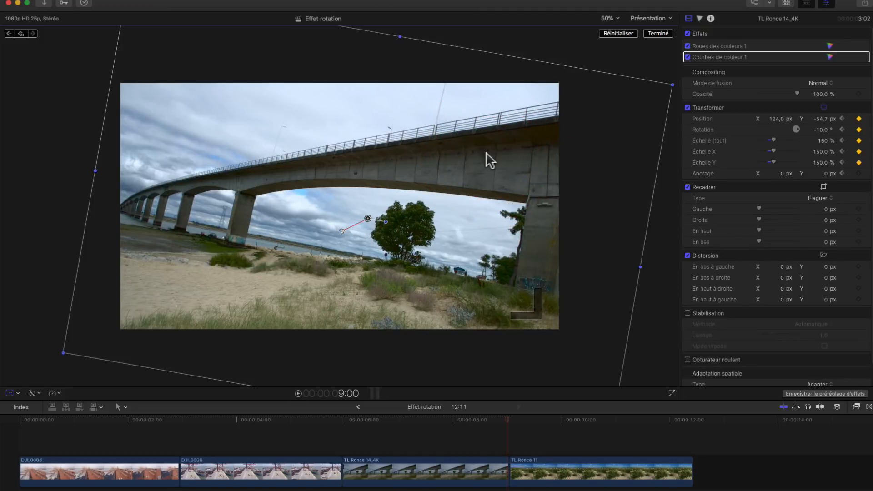
Keyframe the transform on the first frame of TL Ronce 11 (9:01) with the scale at 160 % and the rotation at 7°.
{"action": "key", "text": "super+eacute"}
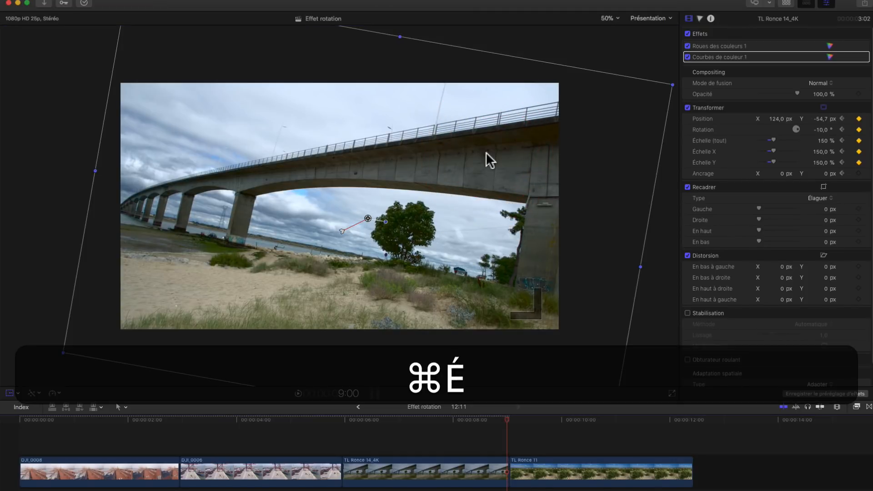
{"action": "key", "text": "Down"}
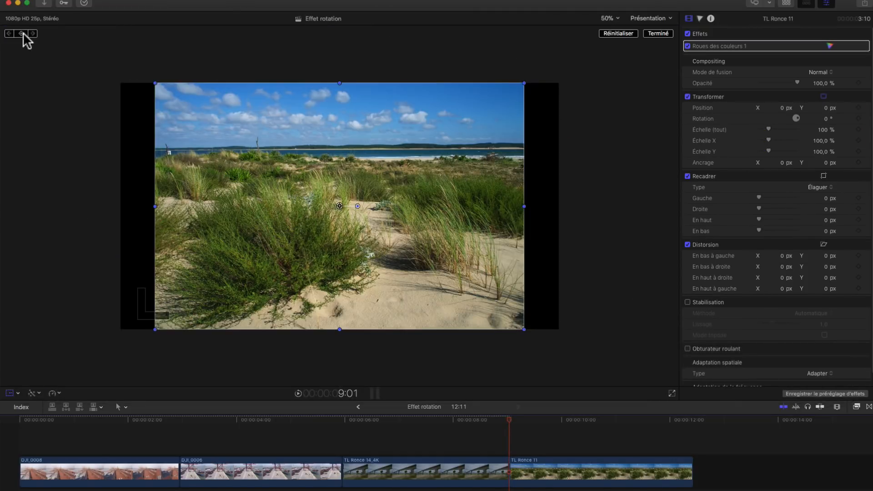
{"action": "left_click", "coordinate": [20, 33]}
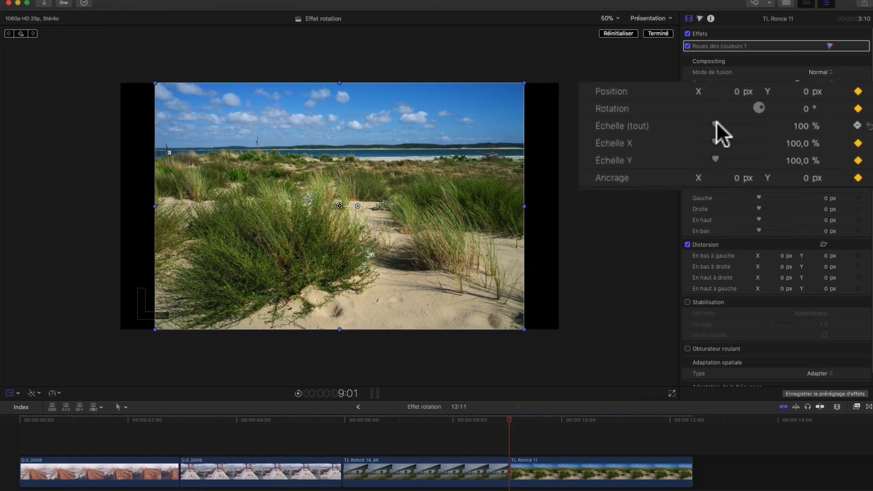
{"action": "left_click_drag", "start_coordinate": [769, 129], "coordinate": [773, 127]}
{"action": "left_click_drag", "start_coordinate": [716, 121], "coordinate": [721, 122]}
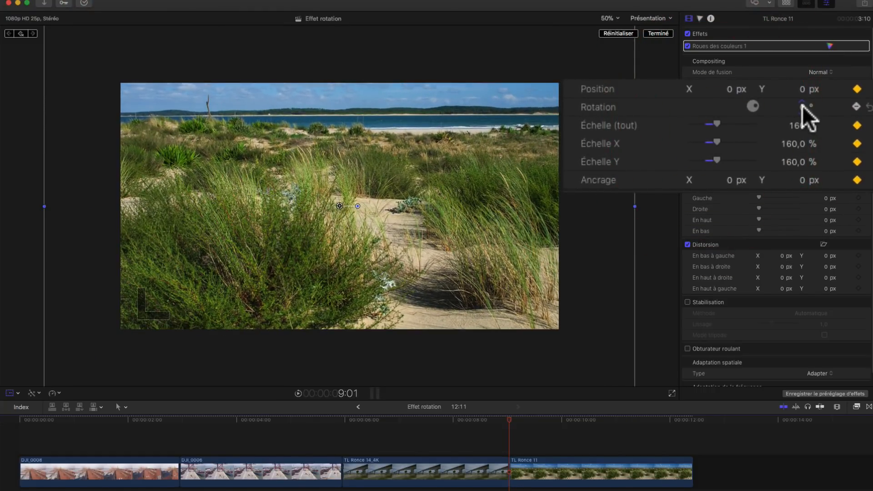
{"action": "left_click_drag", "start_coordinate": [802, 106], "coordinate": [802, 92]}
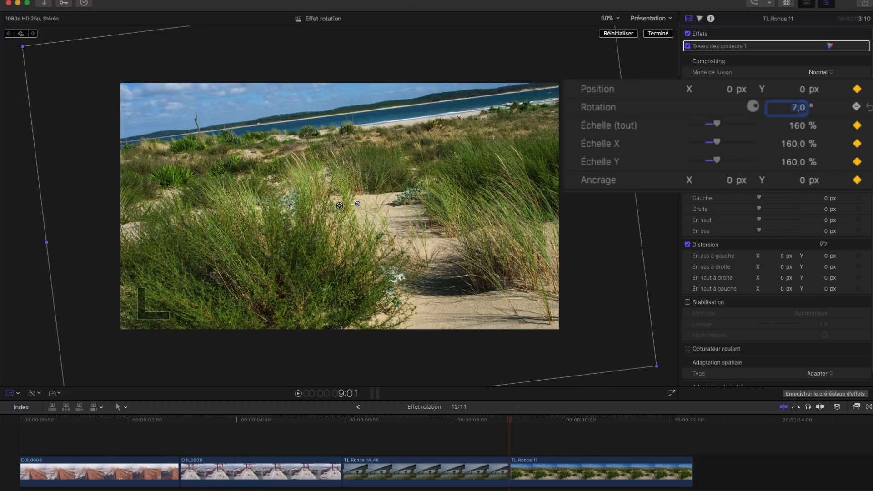
On the last frame of TL Ronce 11 (12:10), set the rotation to -5° and the scale to 135 %.
{"action": "key", "text": "super+eacute"}
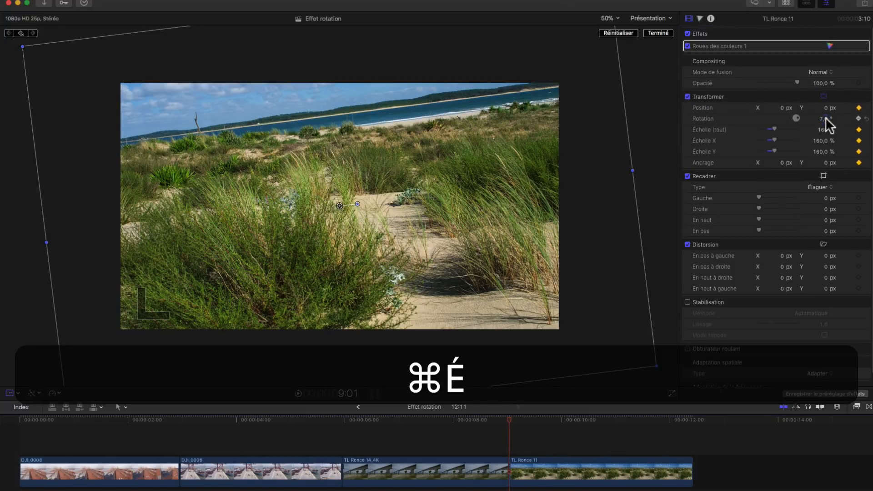
{"action": "key", "text": "Left"}
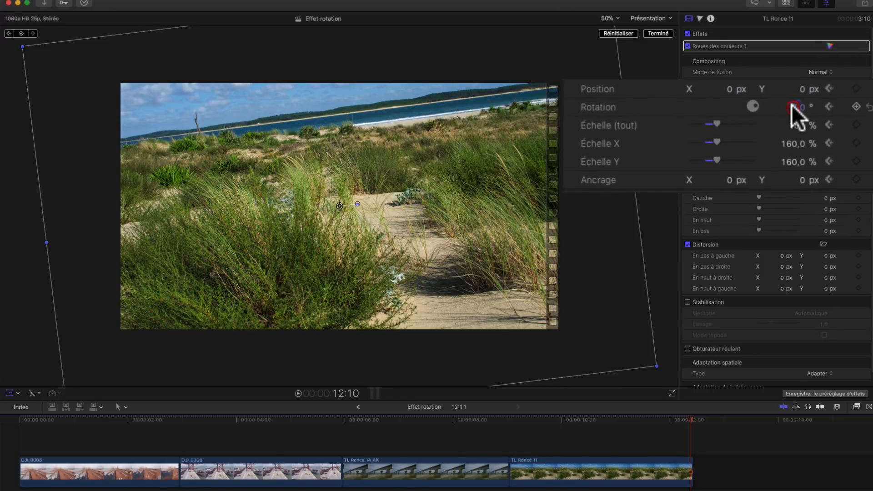
{"action": "left_click_drag", "start_coordinate": [792, 105], "coordinate": [799, 112]}
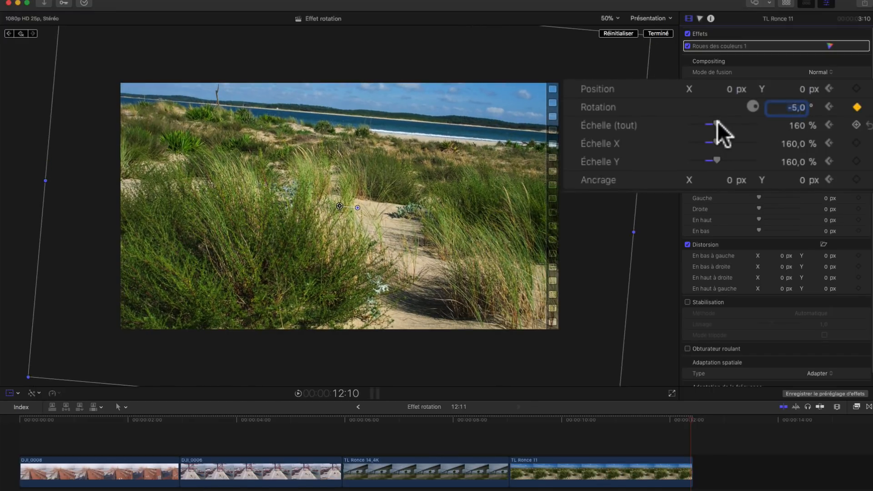
{"action": "left_click_drag", "start_coordinate": [717, 121], "coordinate": [714, 122]}
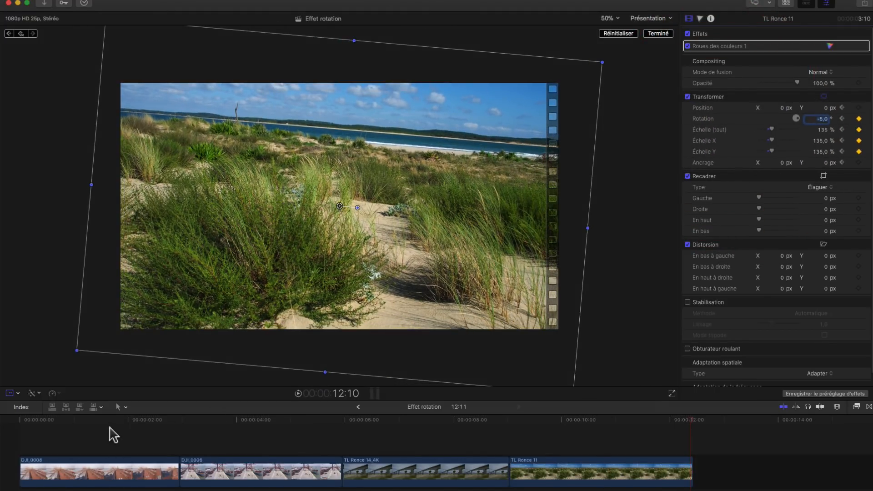
Review the sequence and change the last-frame rotation of TL Ronce 14_4K (9:00) to 10°.
{"action": "left_click", "coordinate": [97, 436]}
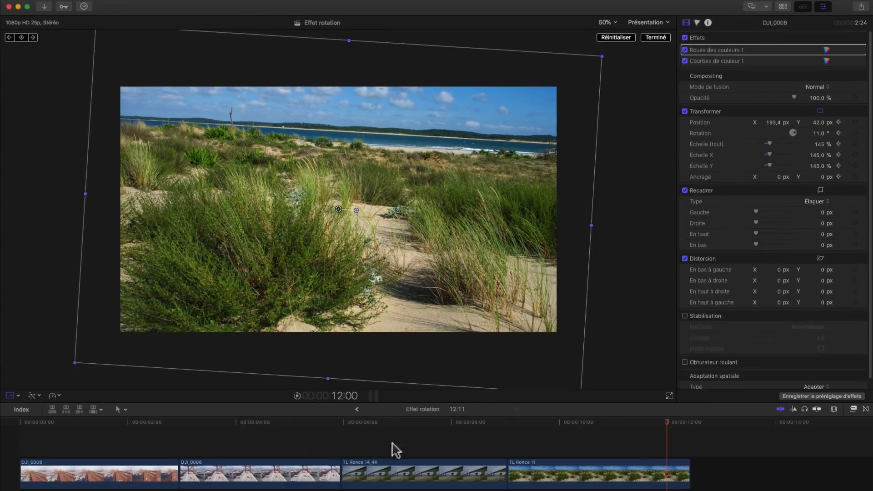
{"action": "left_click", "coordinate": [398, 423]}
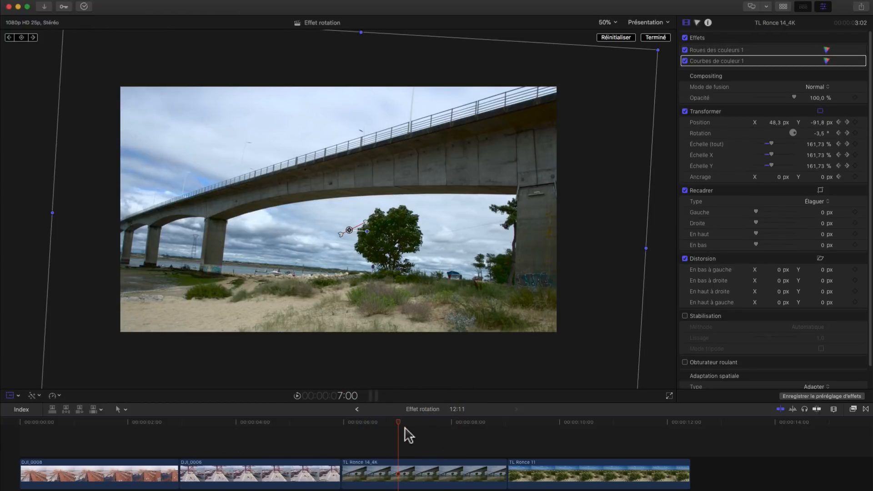
{"action": "key", "text": "l"}
{"action": "key", "text": "Left"}
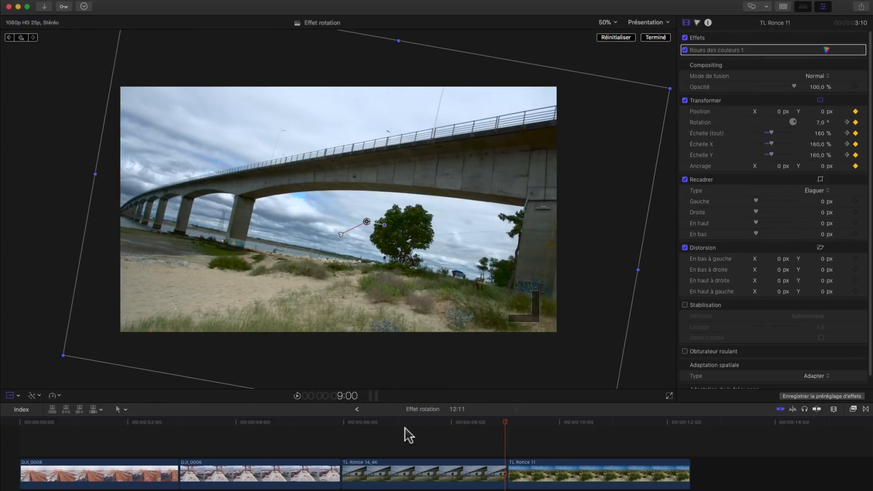
{"action": "left_click", "coordinate": [788, 126]}
{"action": "type", "text": "2"}
{"action": "key", "text": "Return"}
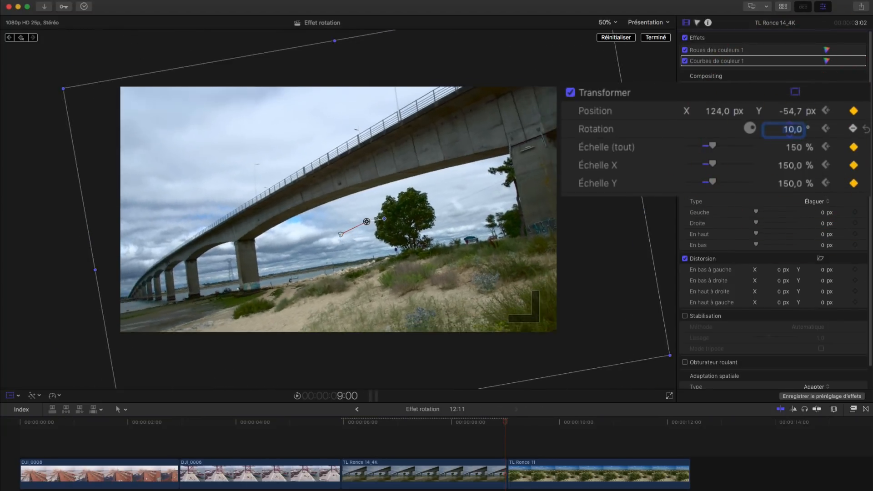